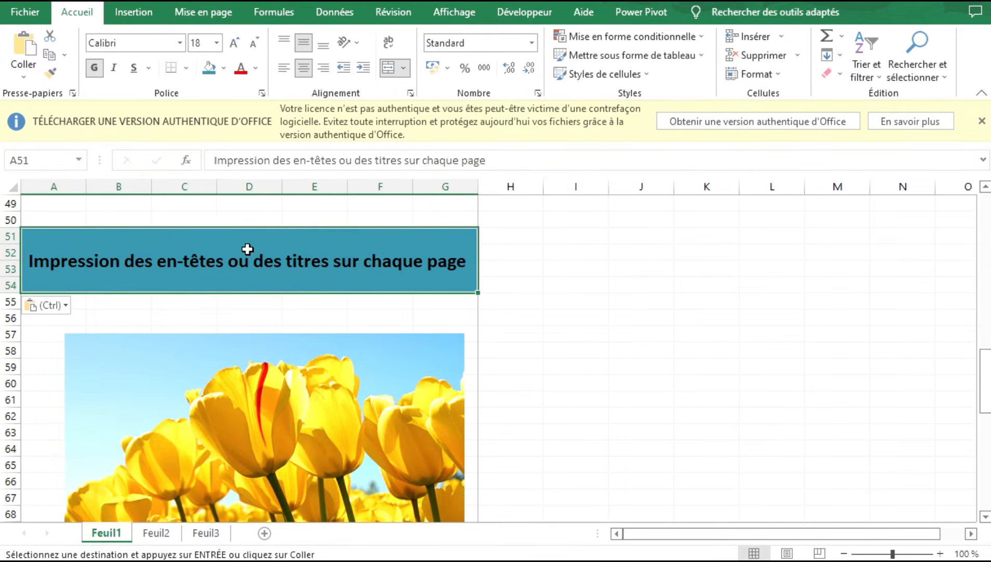
Step: Preview both printed pages to check the title on each one, and return to the sheet
key(ctrl+p)
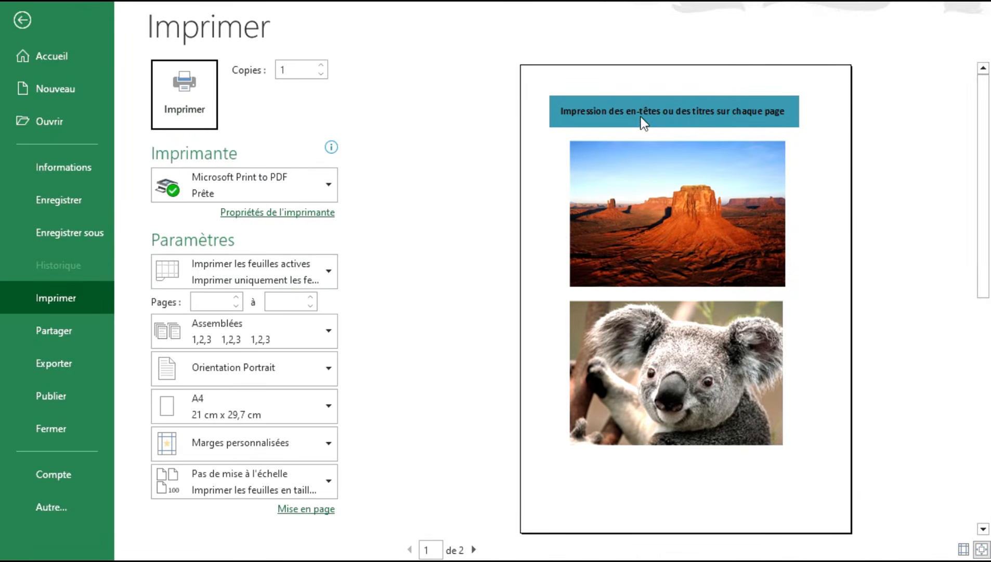
scroll(592, 178, down, 1)
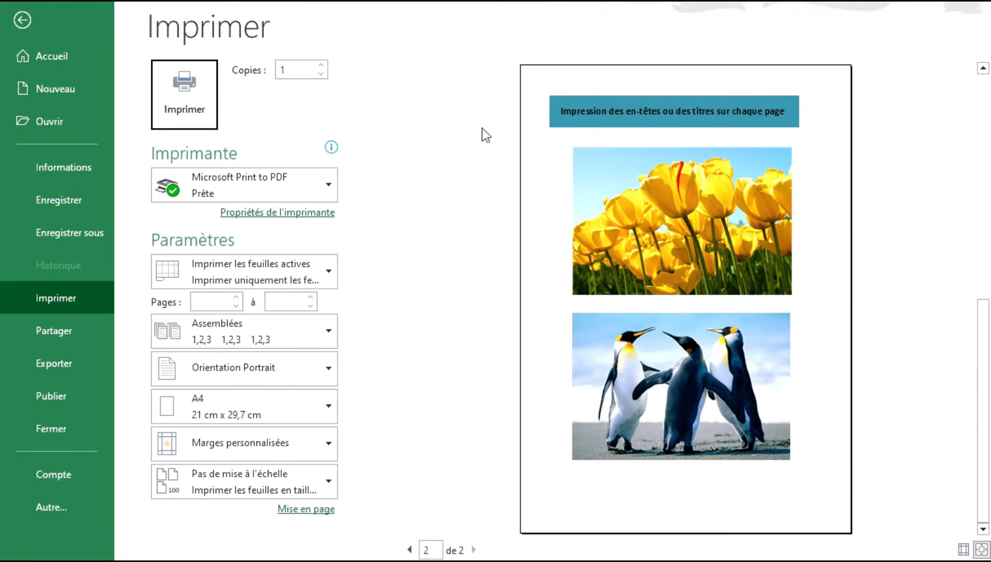
click(24, 20)
Step: Undo the paste of the title block into rows 51 to 54
scroll(587, 333, down, 5)
click(587, 333)
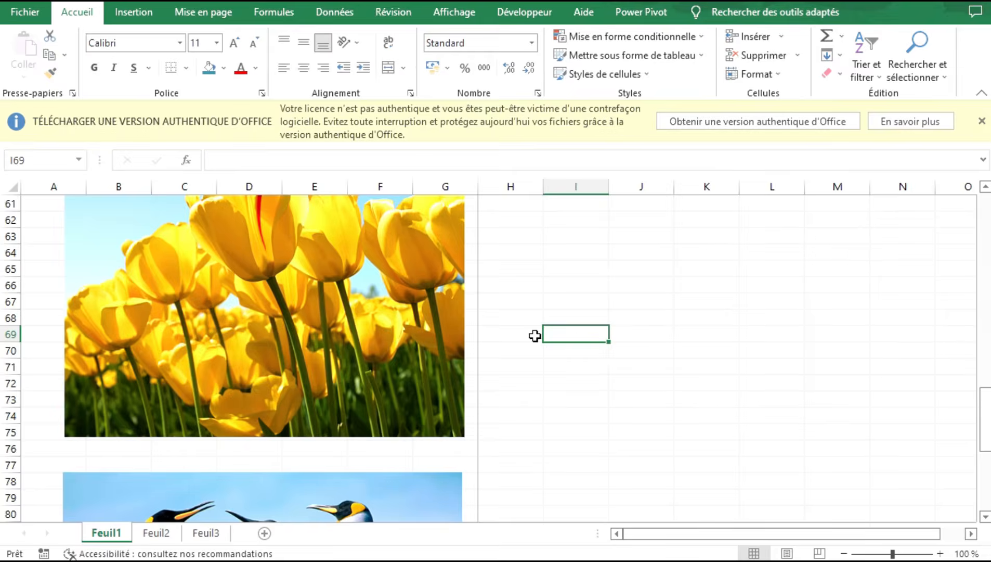
key(ctrl+z)
scroll(500, 354, down, 2)
scroll(509, 344, up, 5)
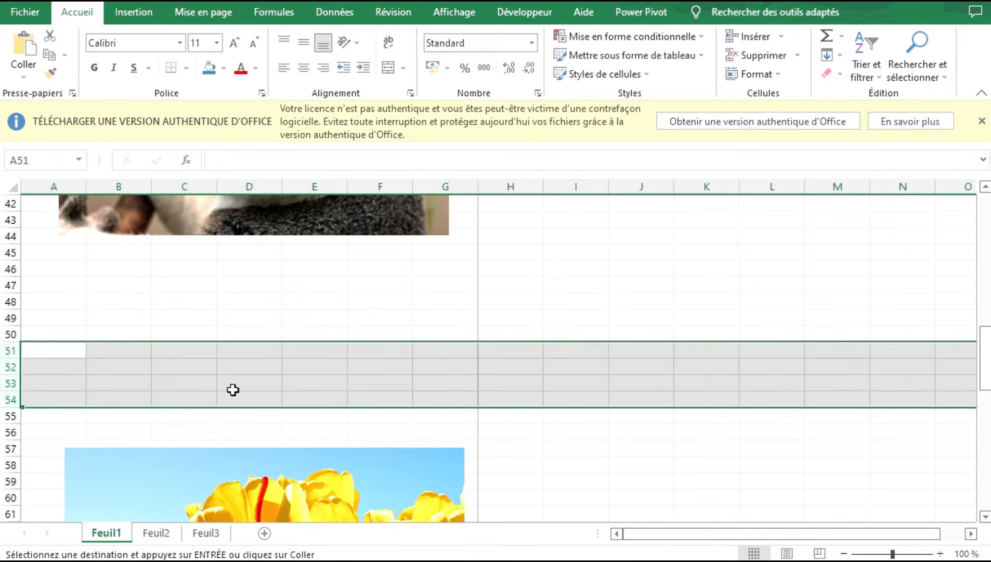
click(208, 378)
scroll(460, 387, up, 14)
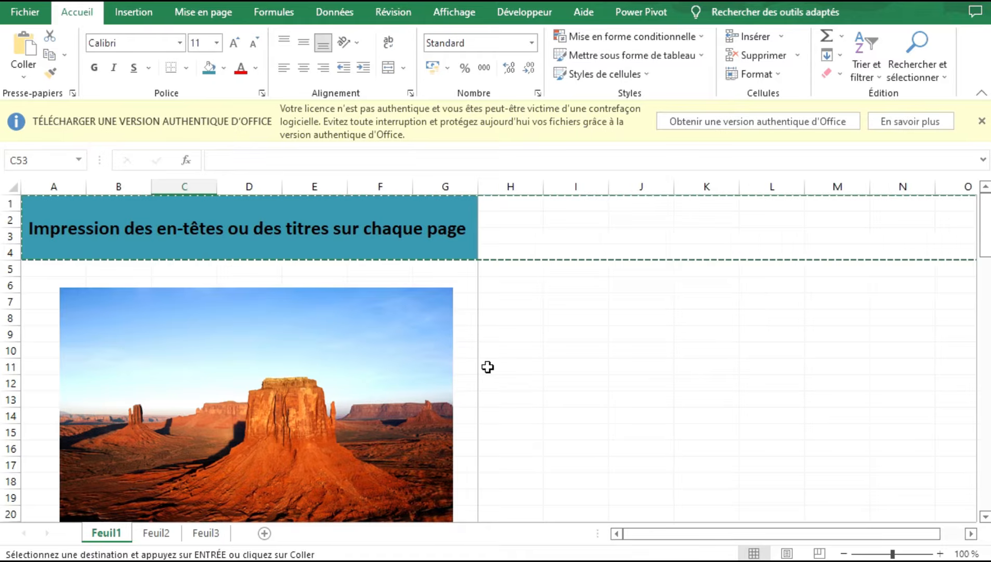
click(9, 203)
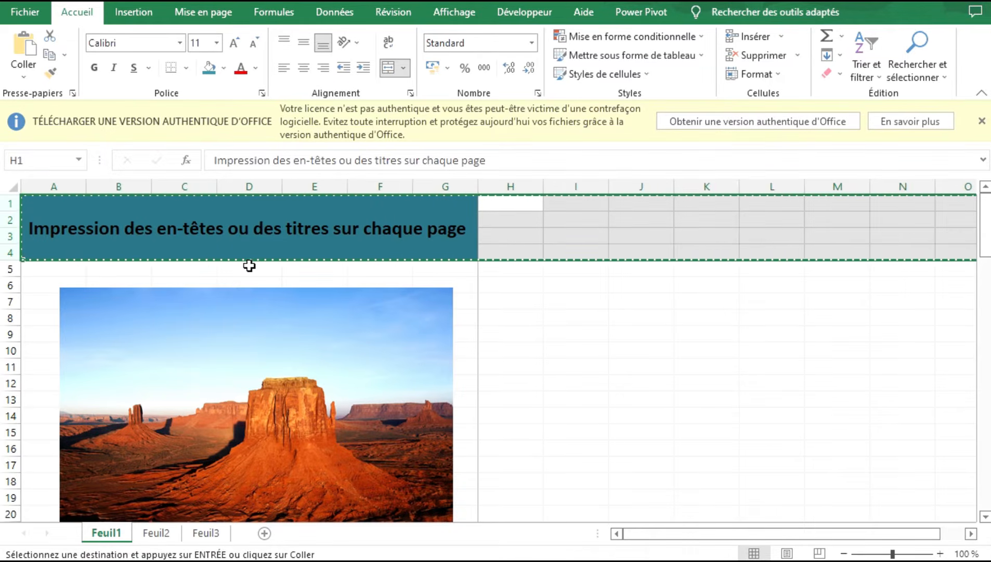
click(61, 186)
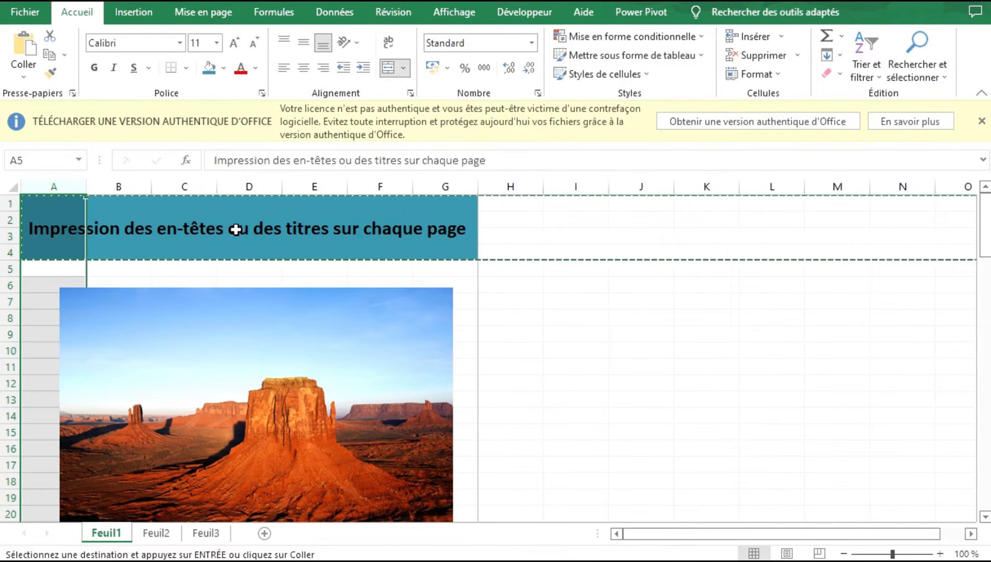
click(263, 231)
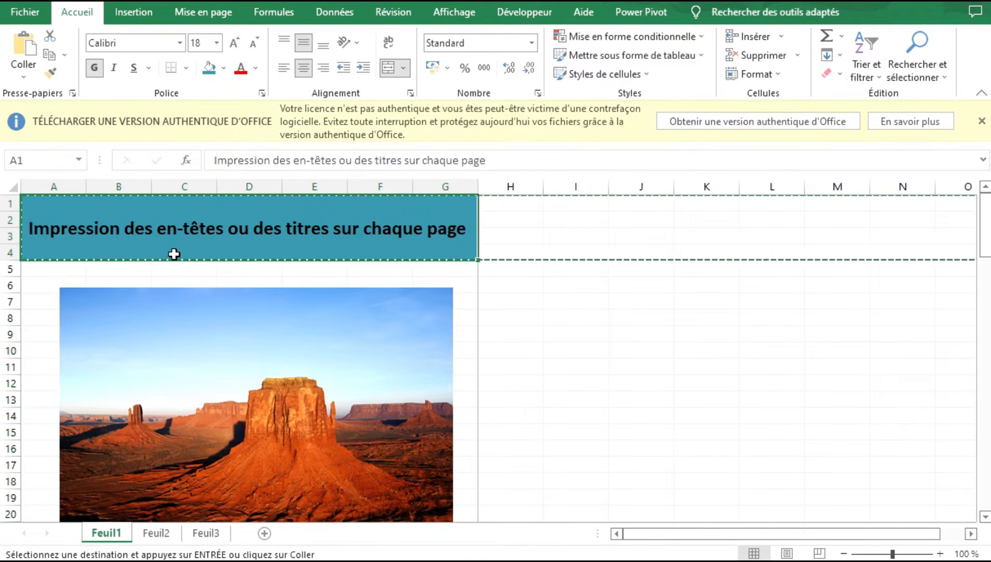
click(162, 275)
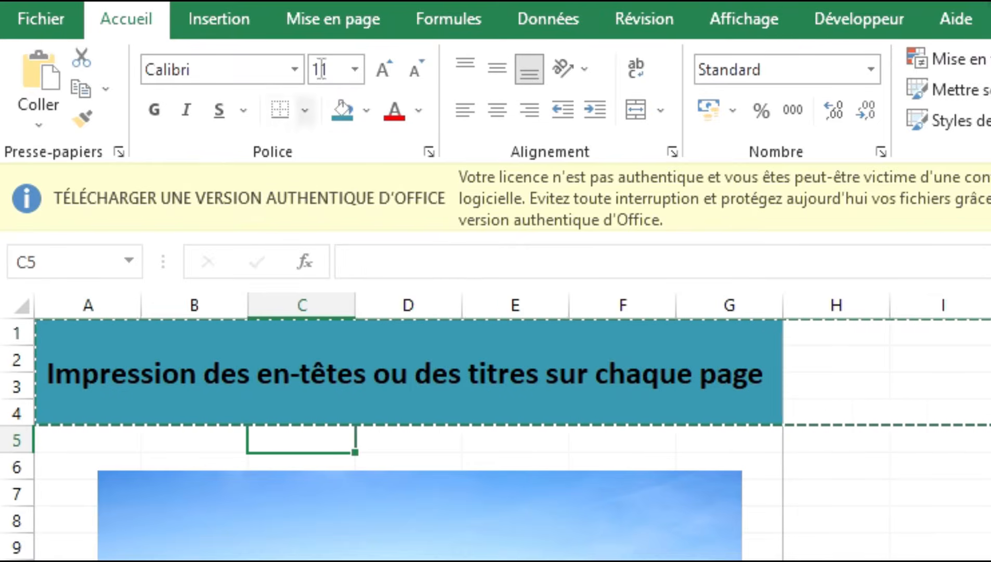
Step: Open the print titles settings and review the page, margins, header/footer and sheet options
click(331, 8)
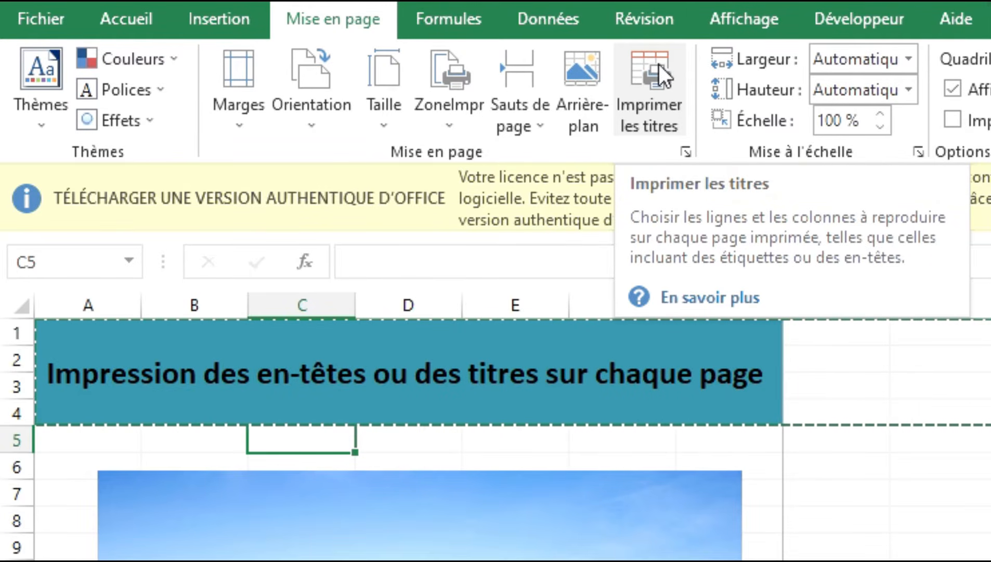
click(651, 78)
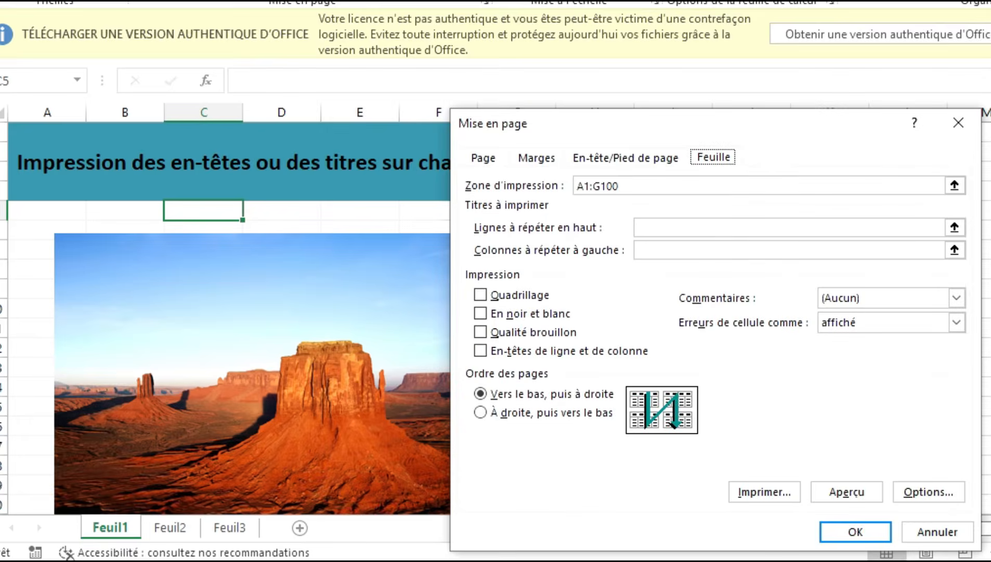
drag(785, 116, 698, 29)
click(384, 75)
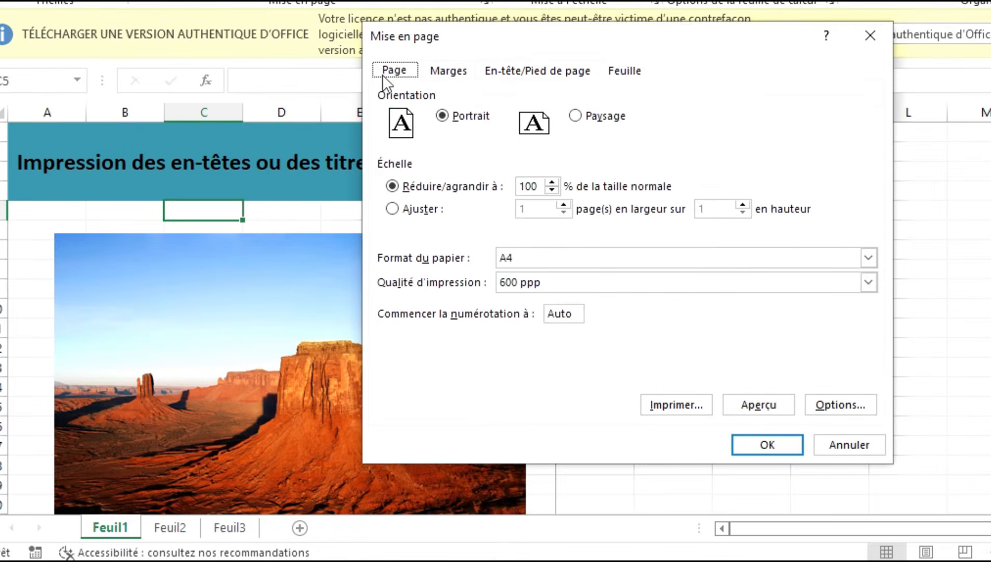
click(446, 75)
click(523, 71)
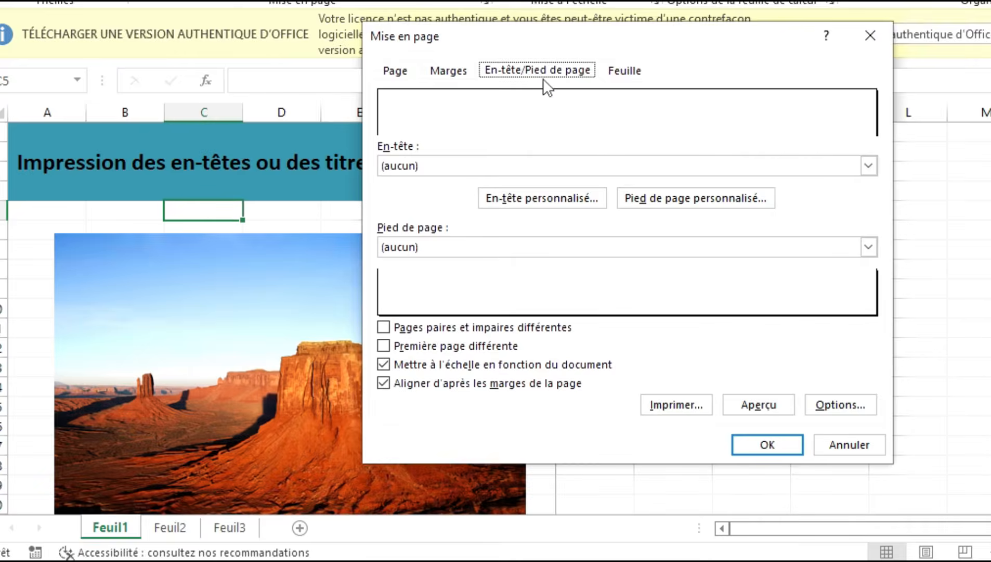
click(623, 72)
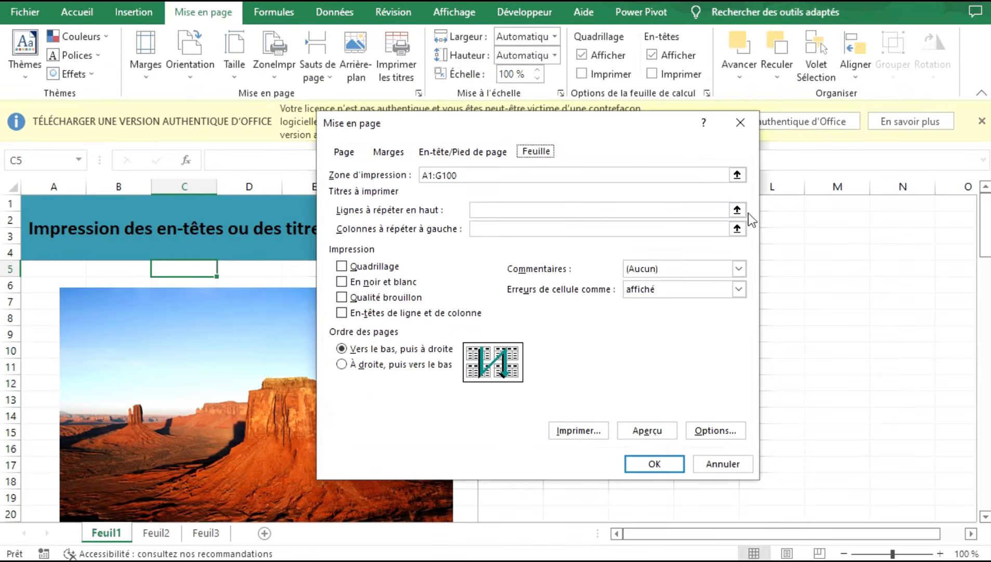
Step: Set rows 1 to 4 ($1:$4) as the rows repeated at the top of every printed page and apply the setting
click(737, 210)
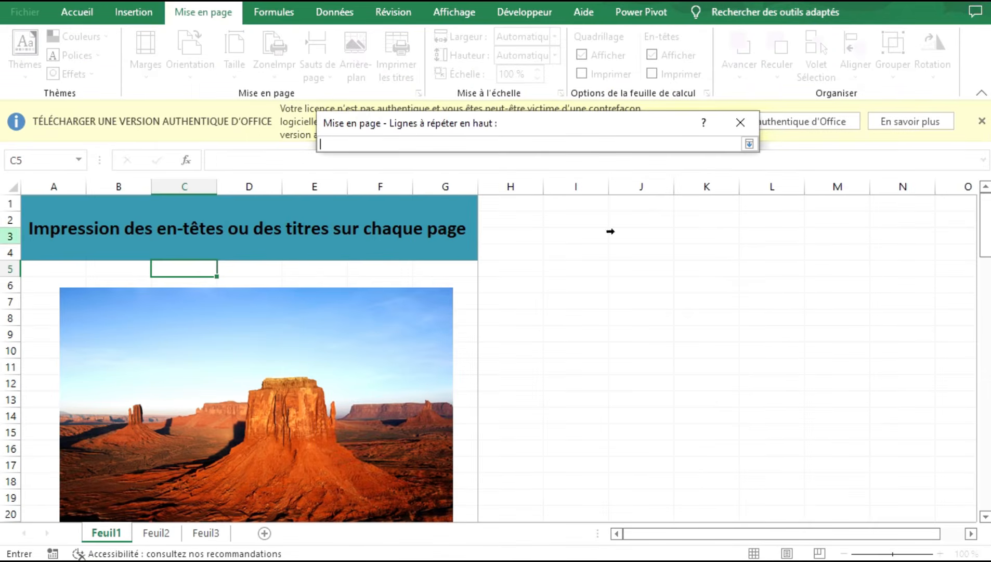
drag(8, 207, 10, 253)
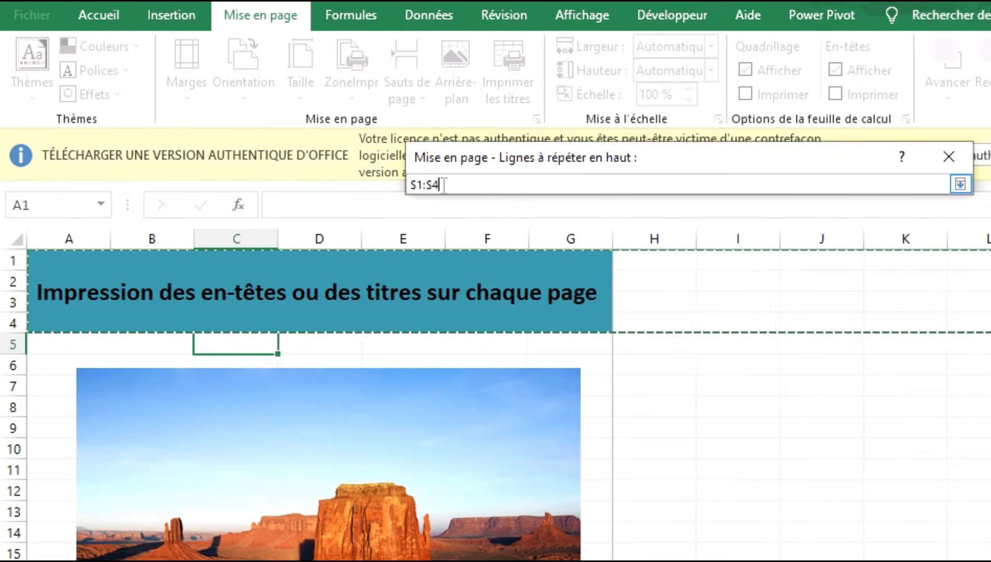
click(960, 184)
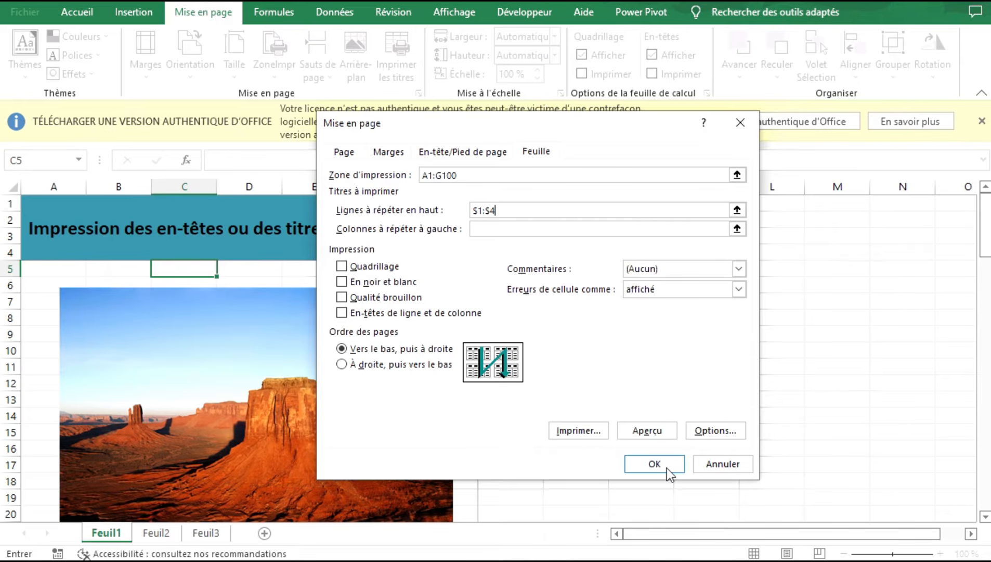
click(654, 464)
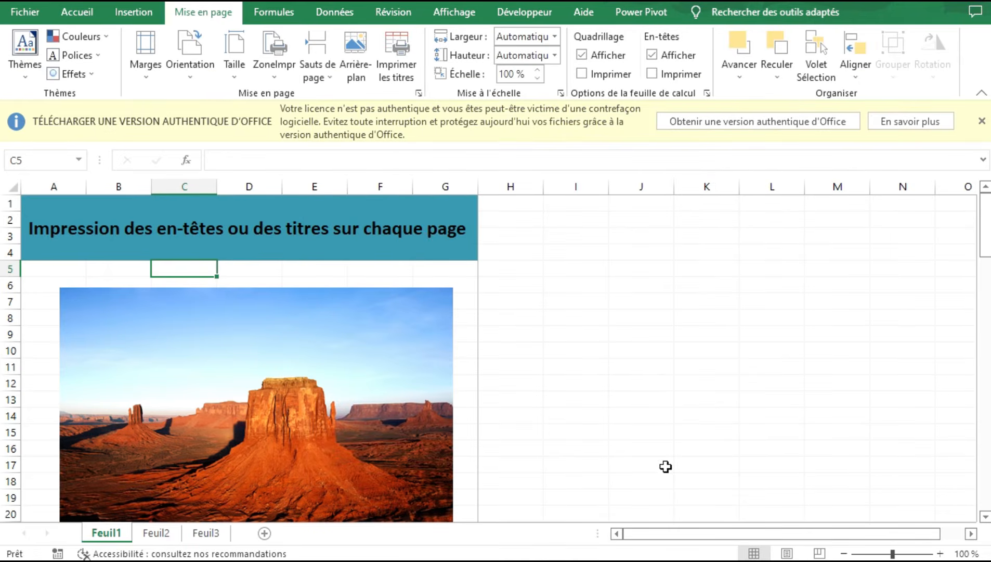
click(607, 367)
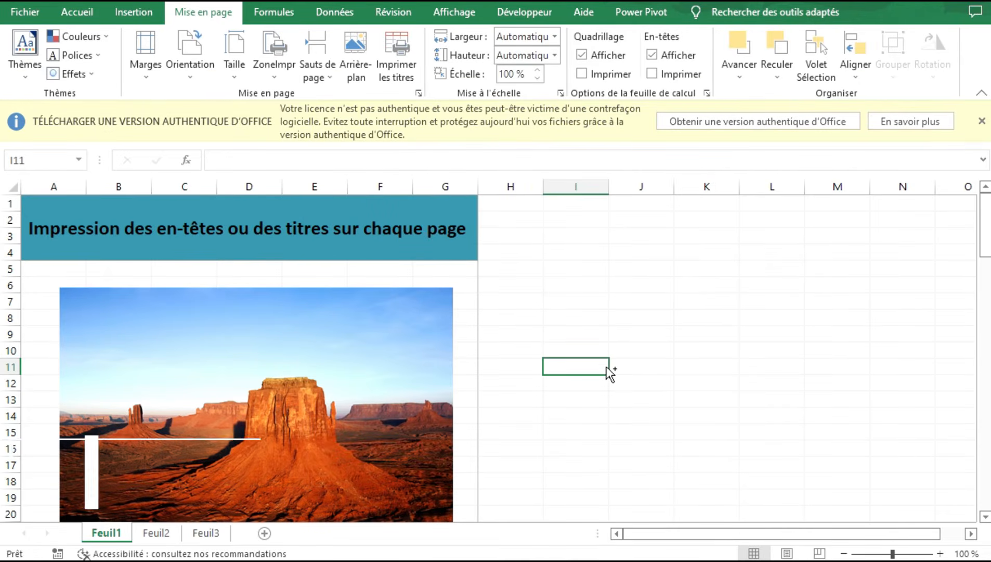
Step: Preview all three printed pages to check the repeated title rows, and return to the sheet
key(ctrl+p)
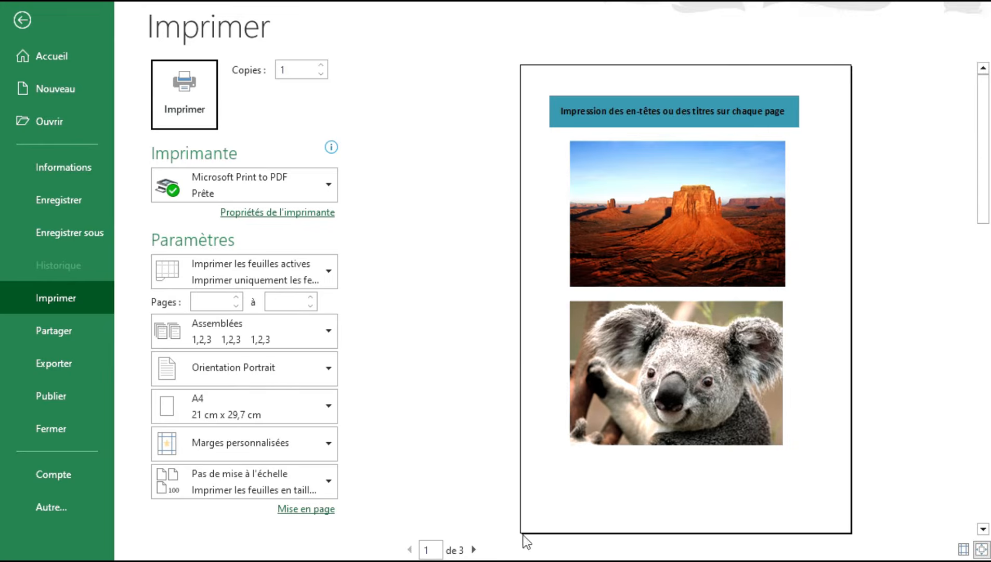
click(474, 549)
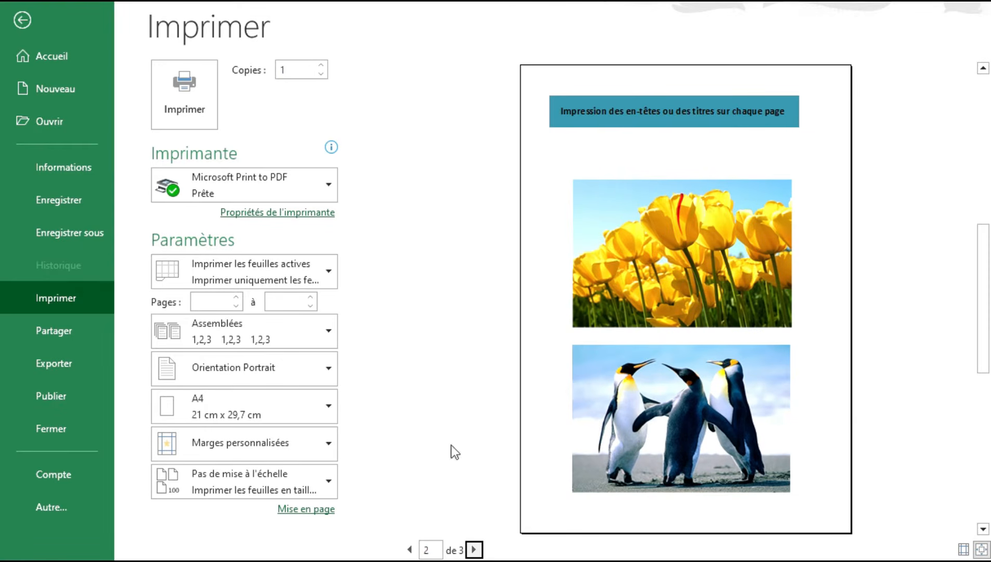
click(474, 548)
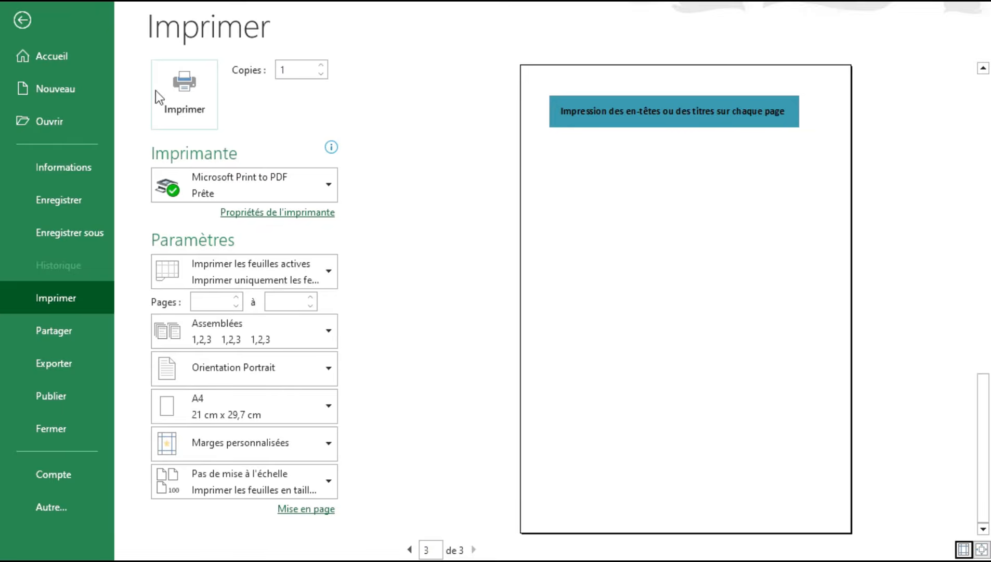
click(23, 22)
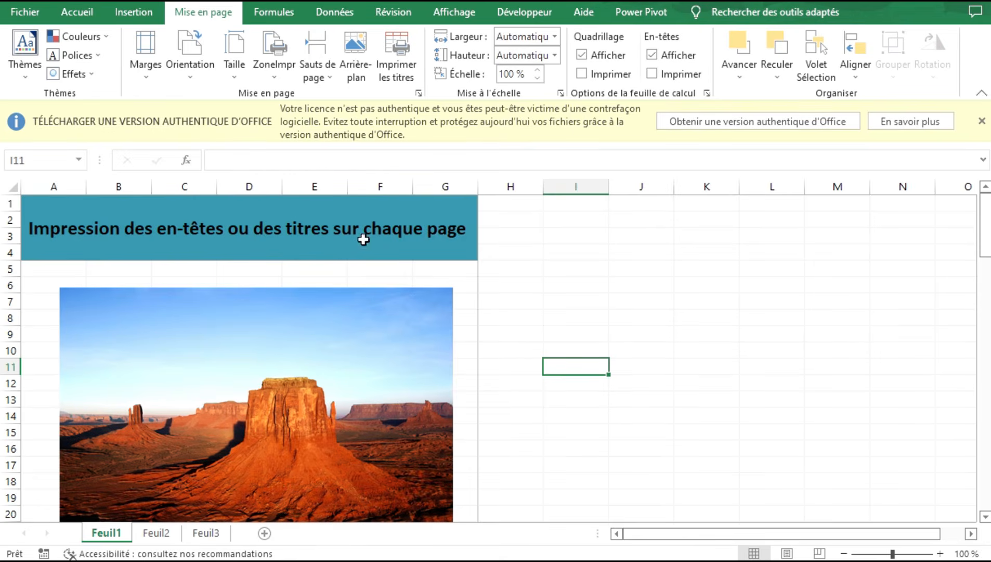
Step: Fill column A with standard yellow and move the desert picture right so it sits beside the coloured column
click(59, 187)
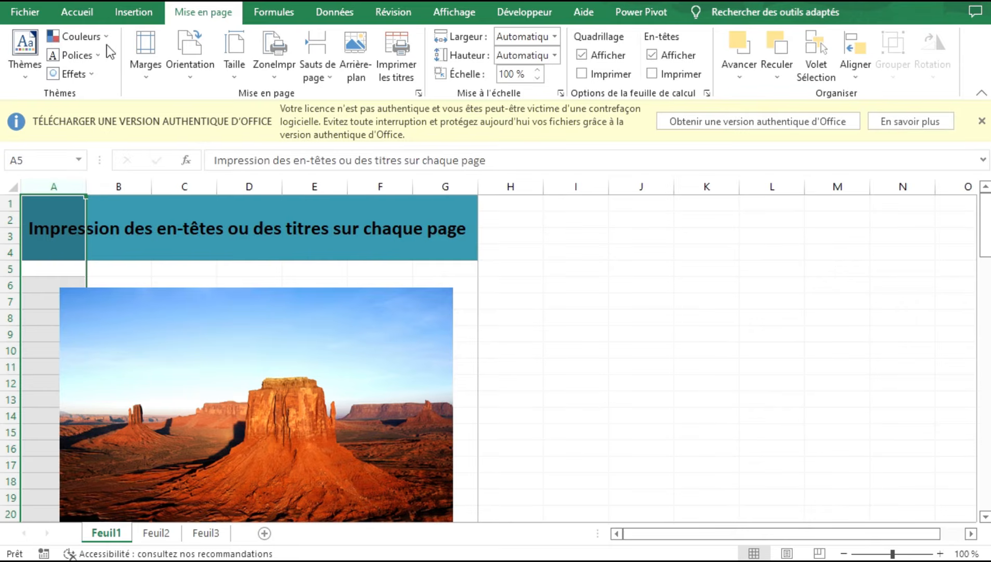
click(93, 14)
click(223, 68)
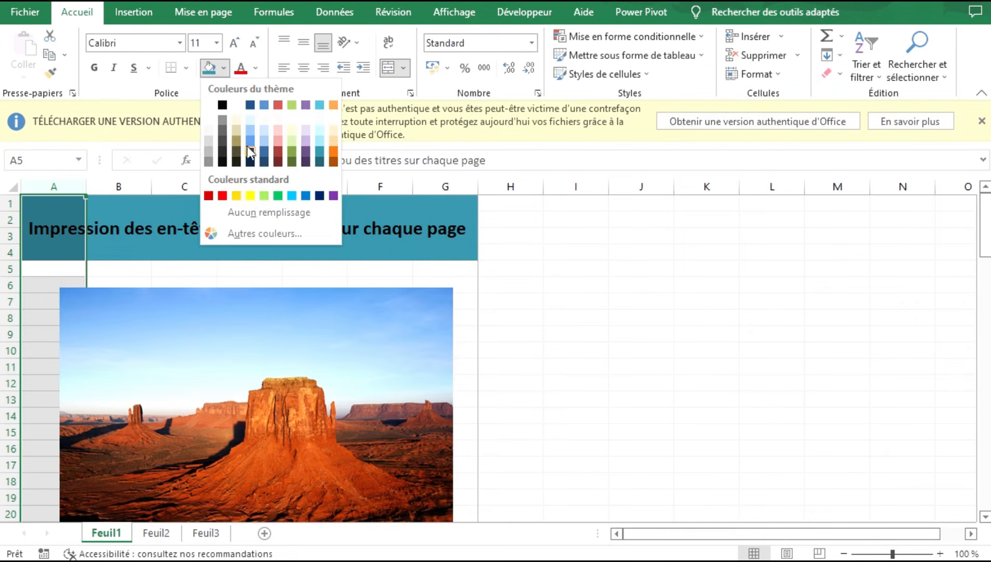
click(251, 198)
click(585, 299)
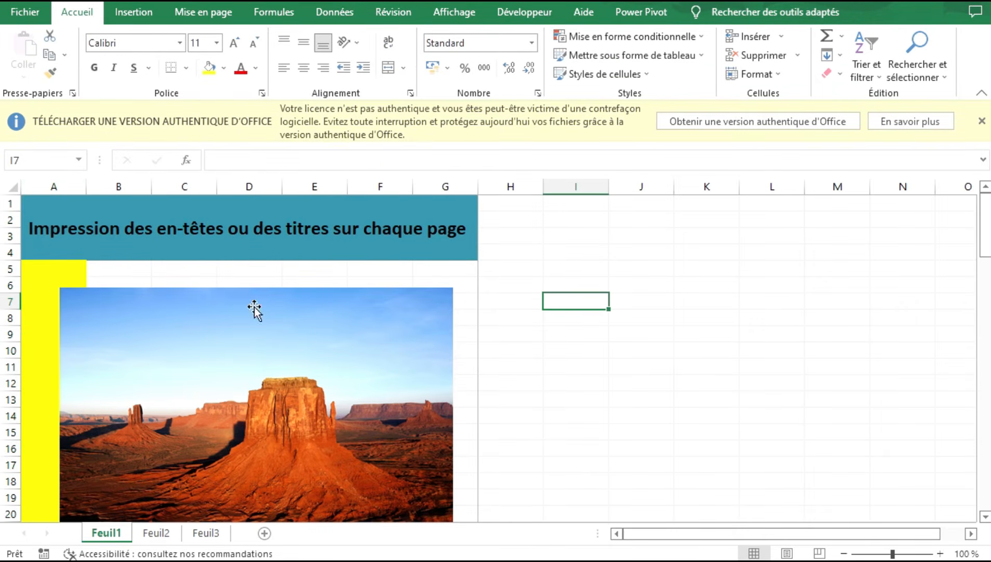
drag(339, 328, 363, 304)
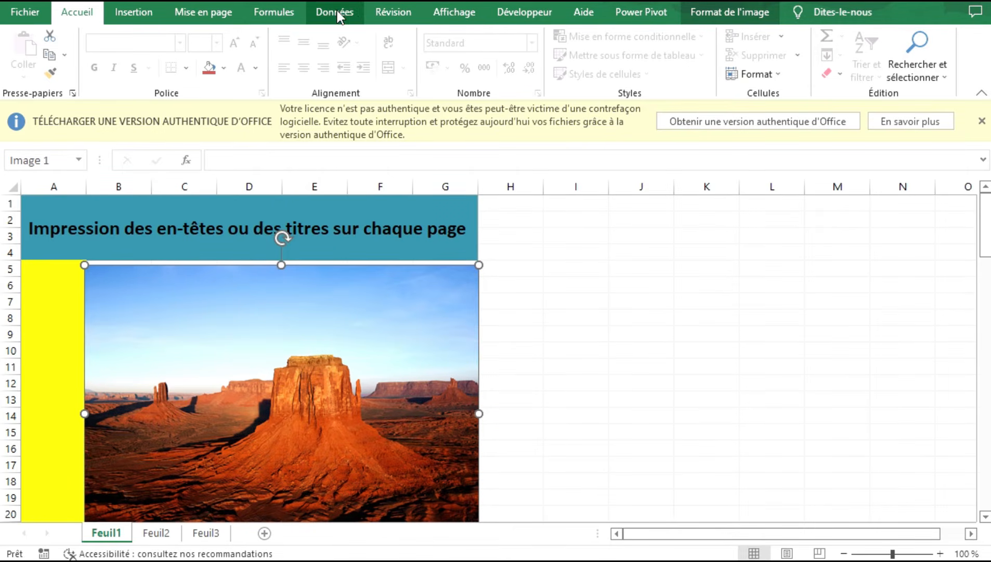
Step: Set column A ($A:$A) as the column repeated at the left of every printed page and apply the setting
click(225, 18)
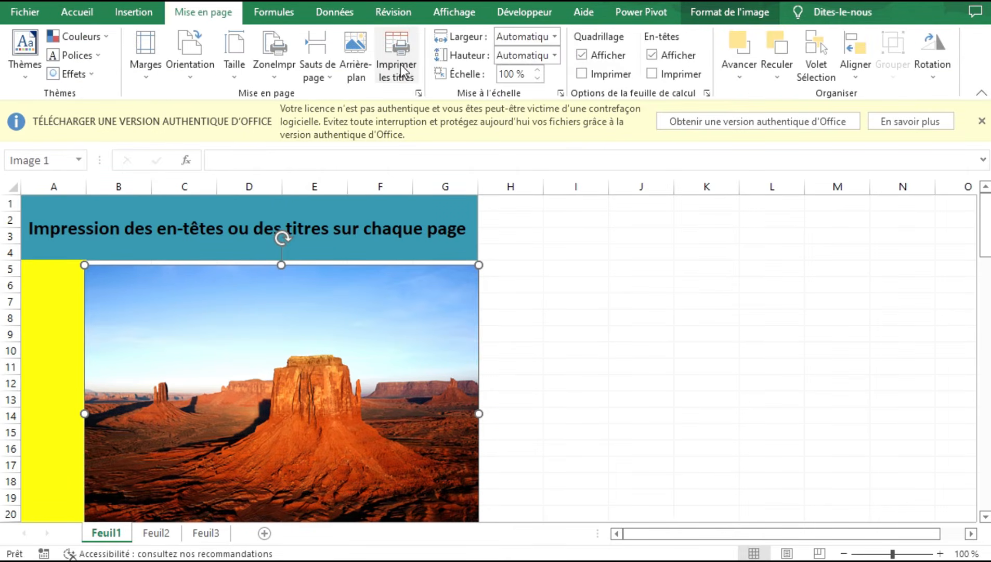
click(400, 51)
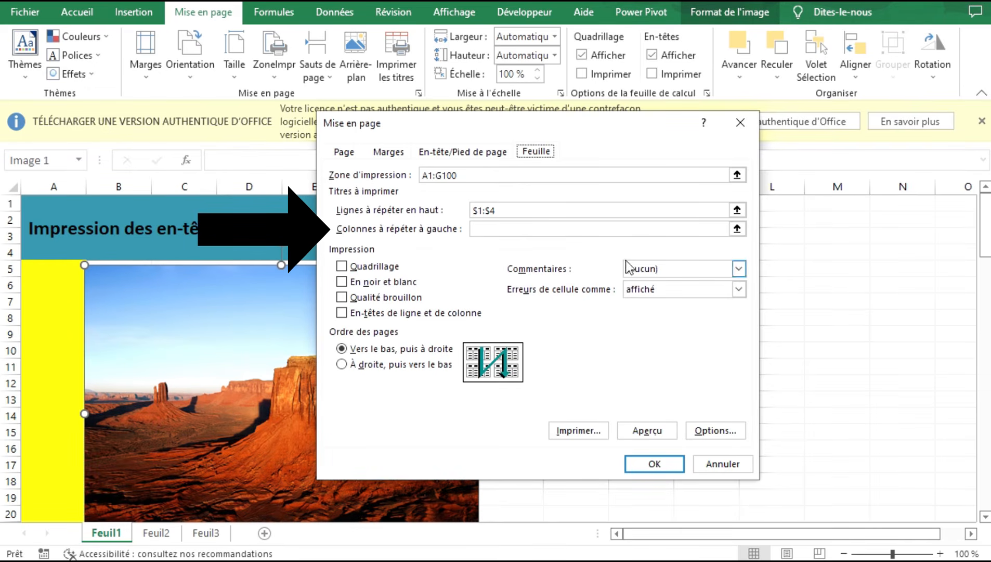
click(737, 230)
click(49, 183)
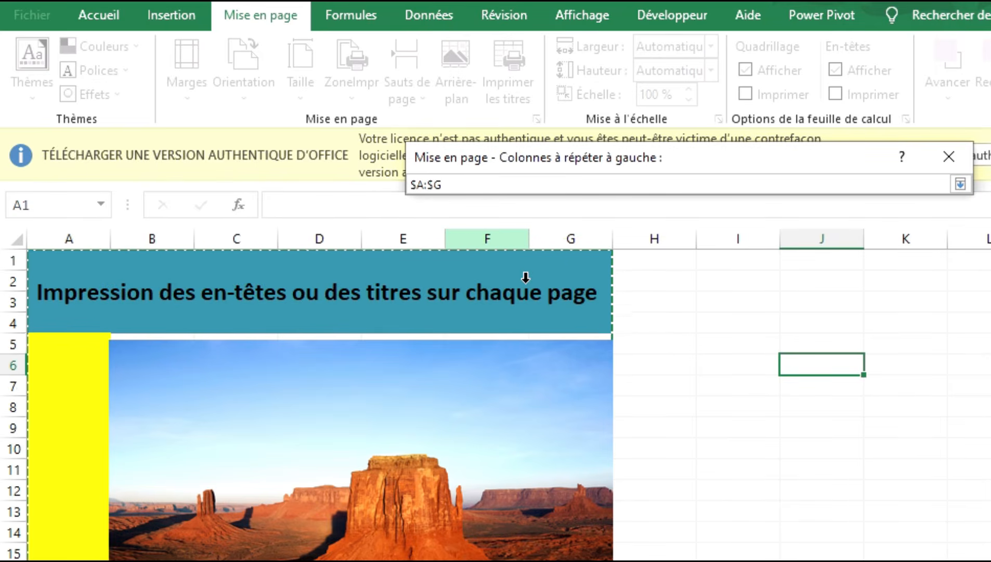
key(BackSpace)
text(A)
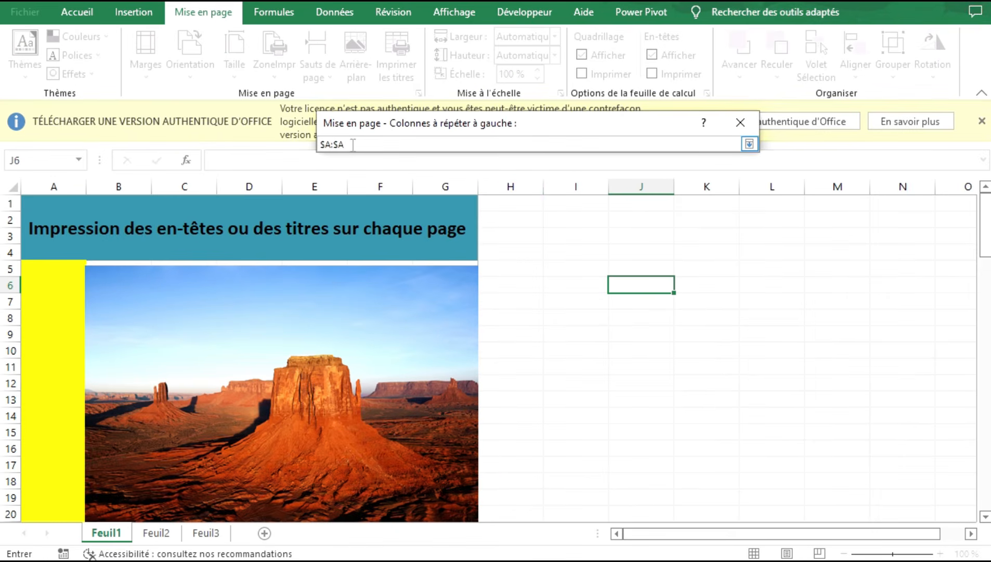
click(749, 144)
click(655, 461)
click(622, 395)
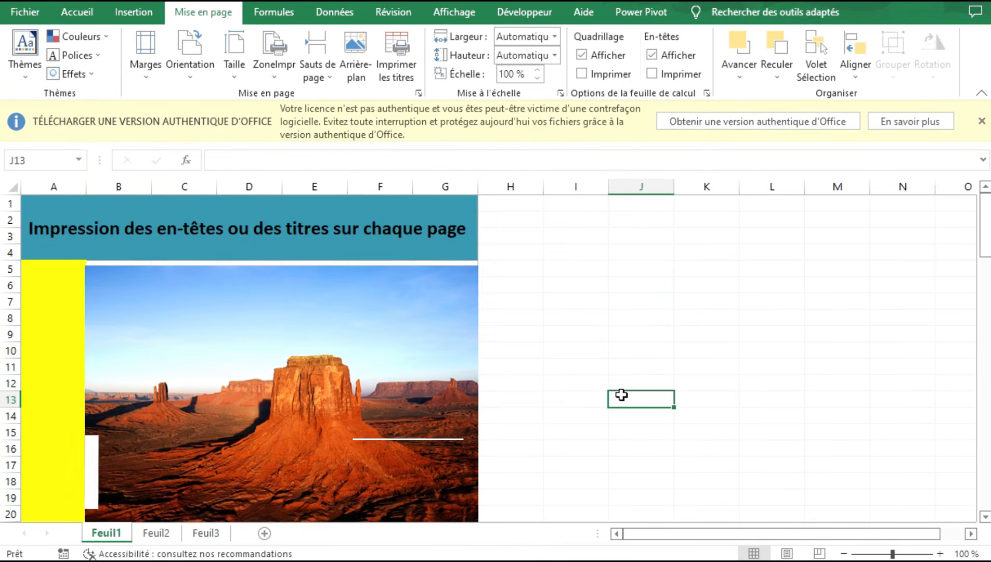
Step: Preview the printed pages to check the repeated title rows and yellow column
key(ctrl+p)
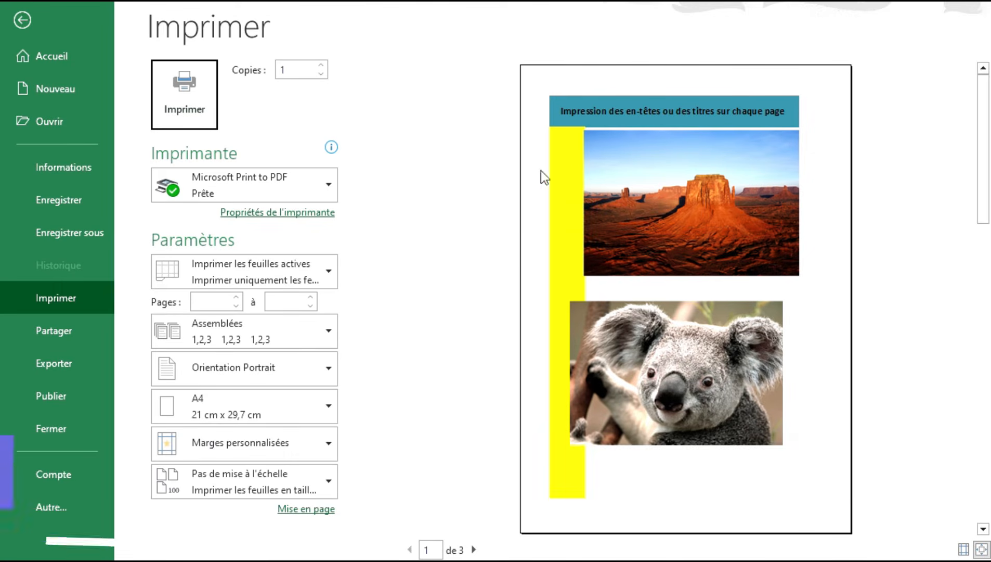
scroll(654, 307, down, 1)
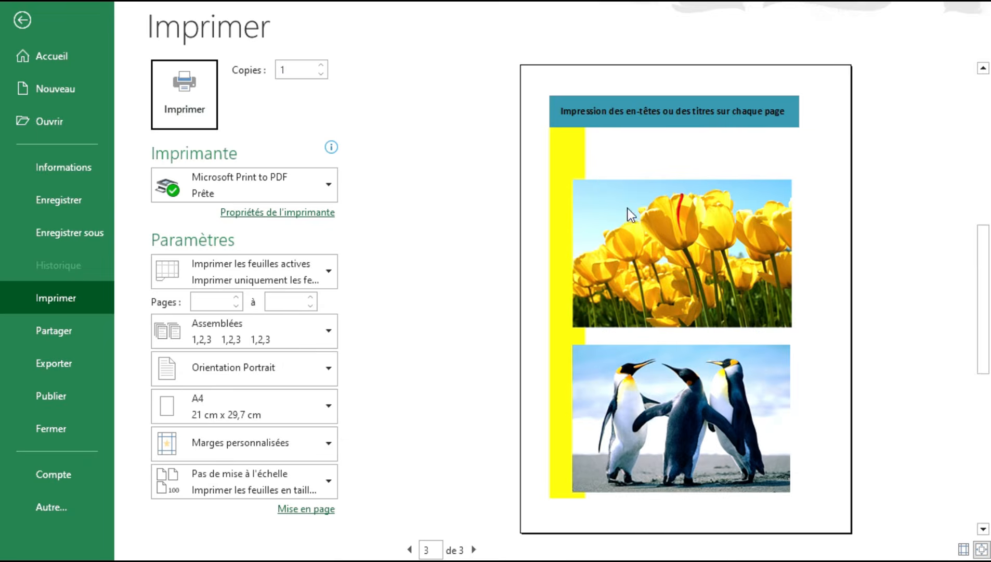
scroll(628, 215, up, 1)
scroll(696, 115, up, 1)
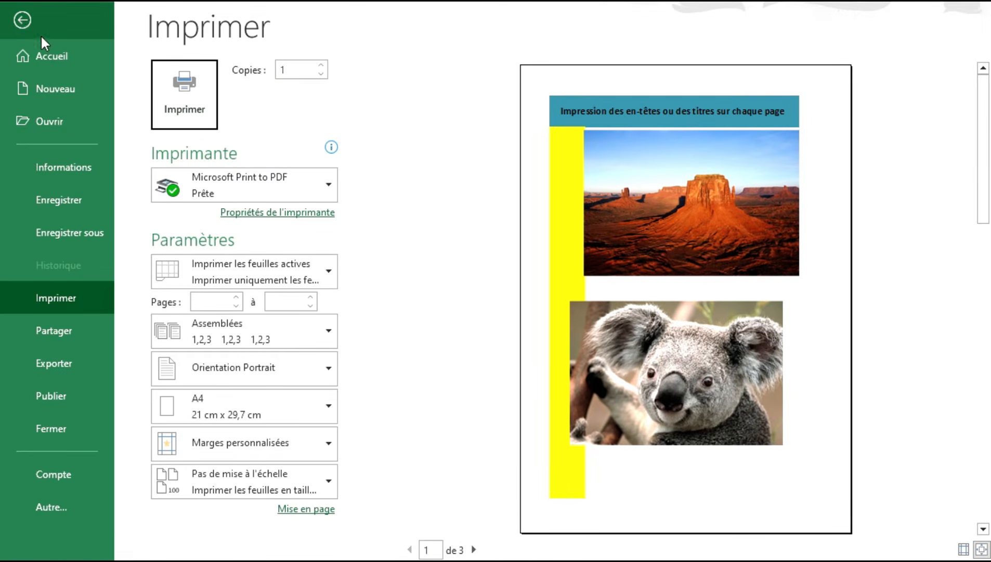
Step: Return to the sheet, copy title rows 1 to 4 and paste them from row 51, where the second printed page starts
click(21, 20)
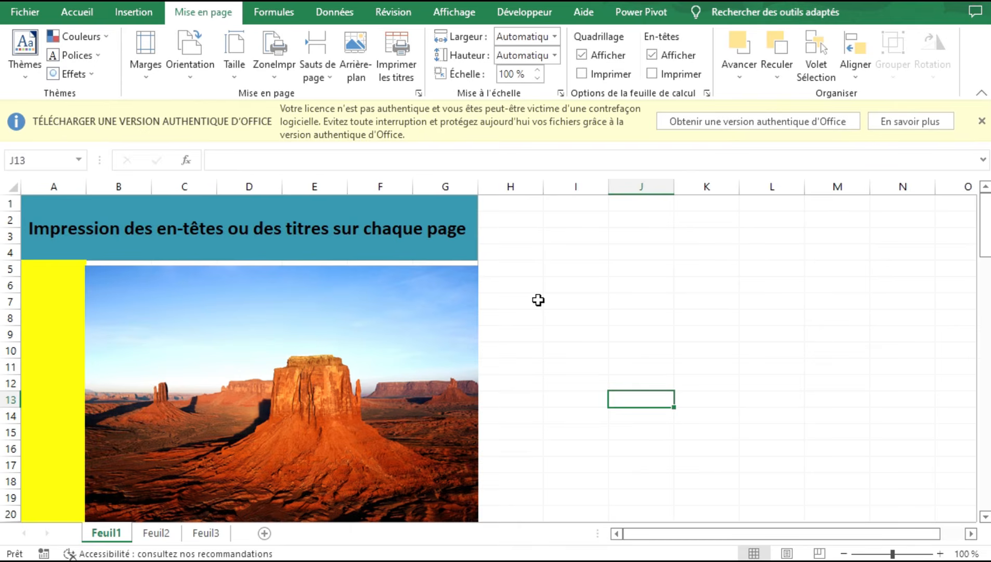
drag(11, 204, 27, 249)
key(ctrl+c)
scroll(203, 289, down, 14)
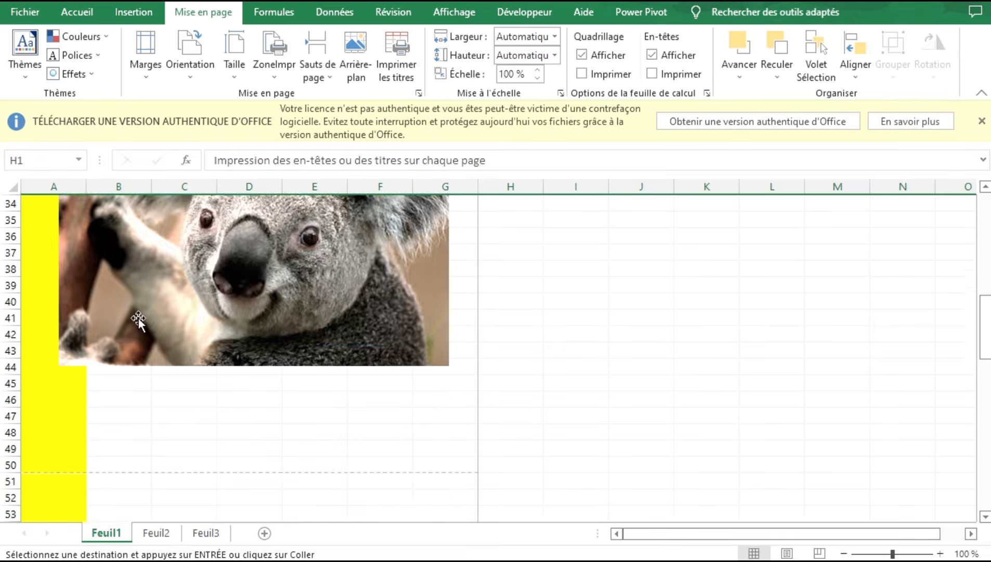
click(6, 336)
key(ctrl+v)
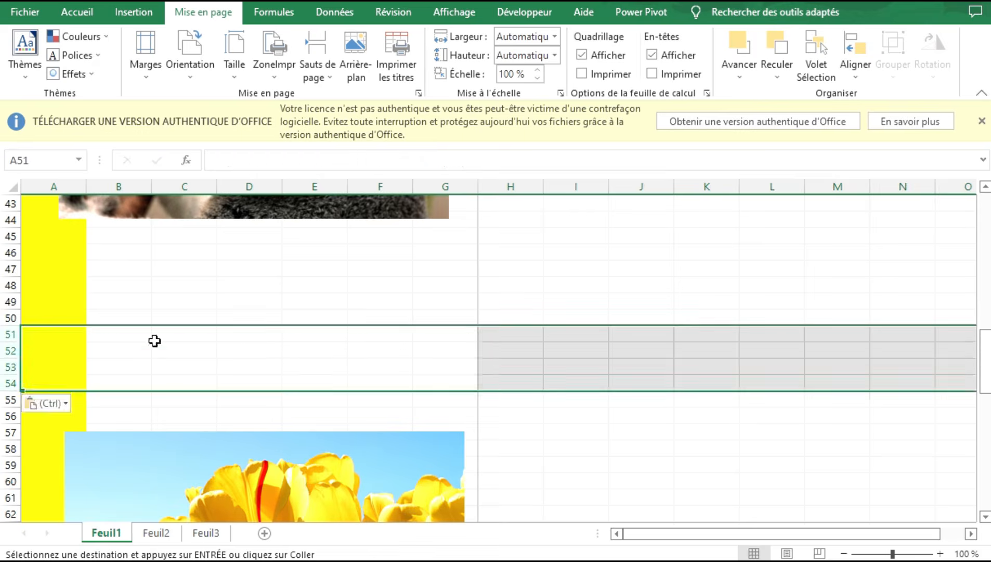
Step: Paste the copied title rows again from row 99, below the penguin picture
scroll(115, 343, down, 16)
click(10, 333)
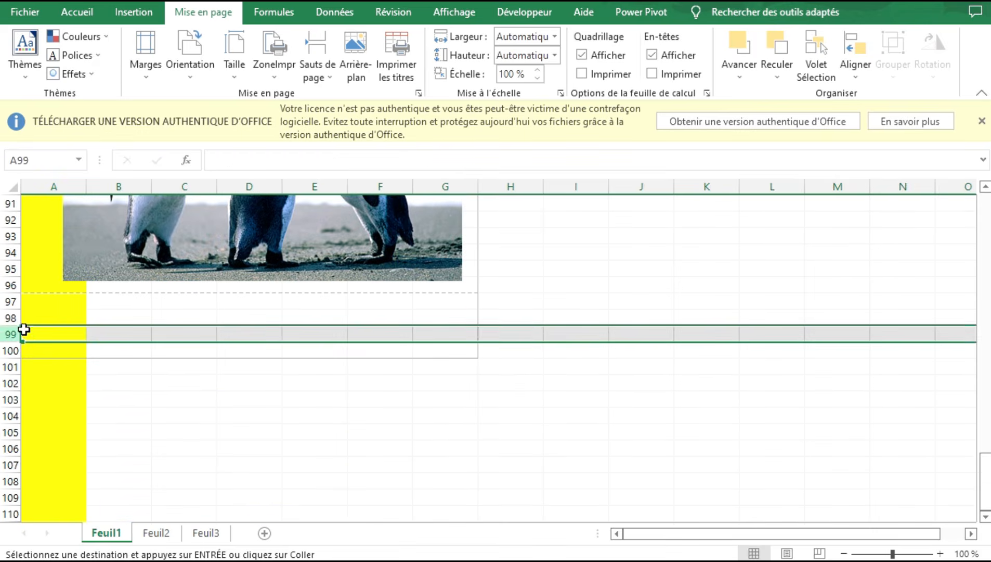
key(ctrl+v)
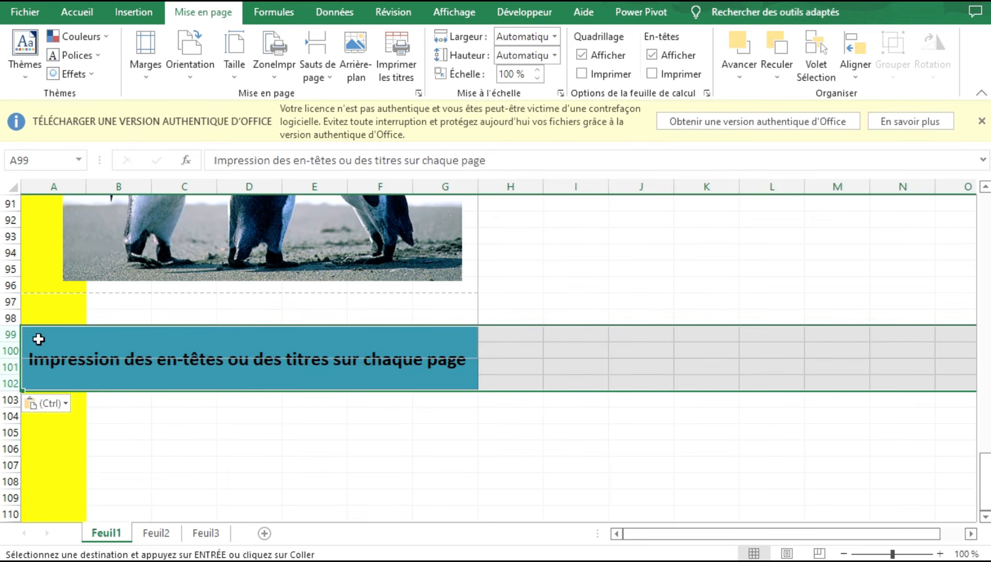
drag(15, 334, 23, 357)
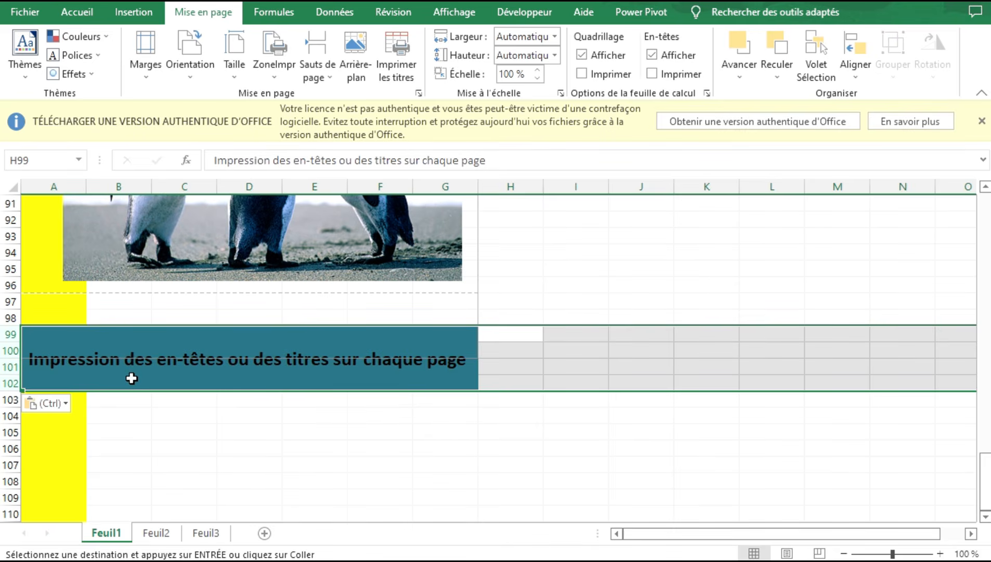
drag(7, 337, 18, 377)
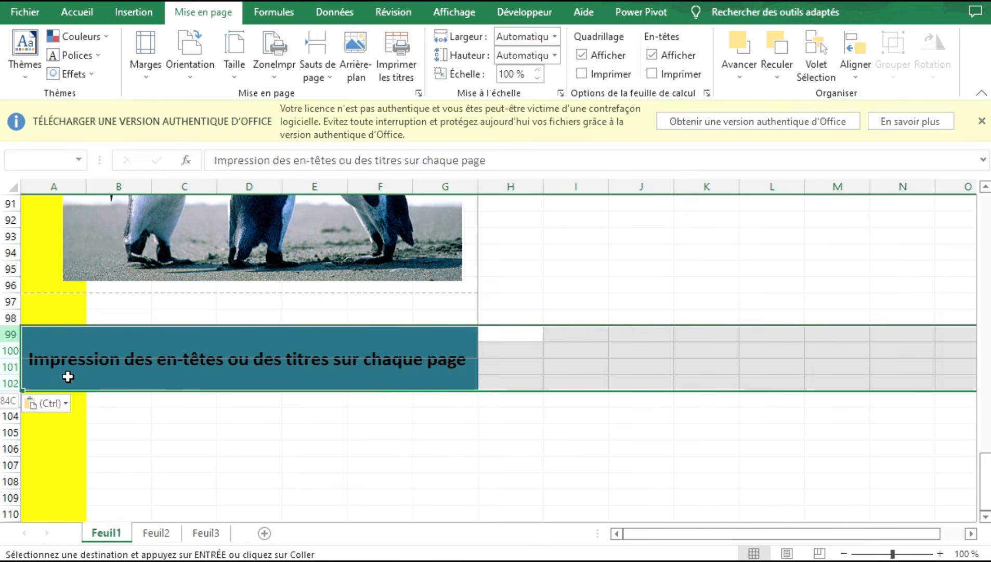
drag(68, 377, 73, 386)
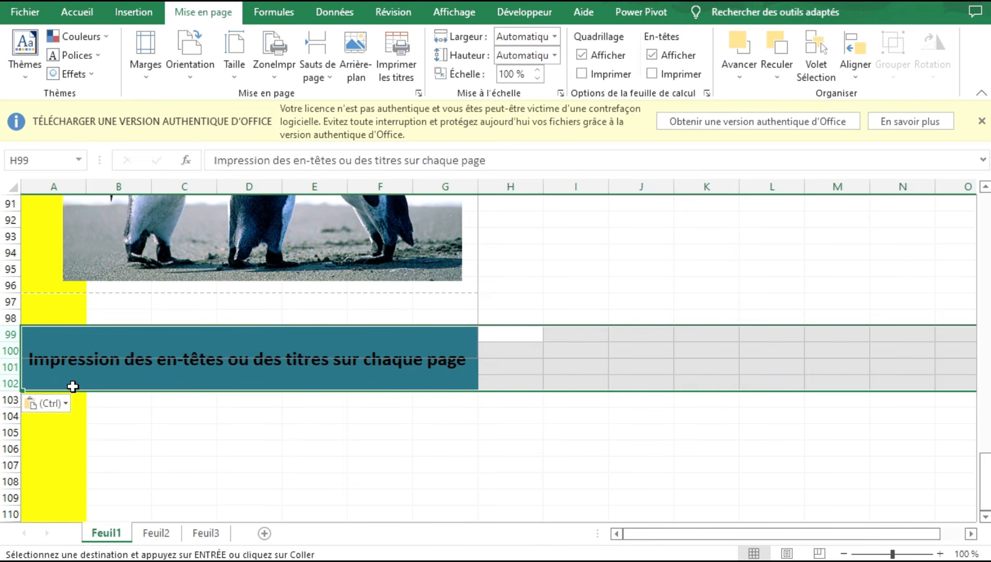
scroll(73, 386, up, 20)
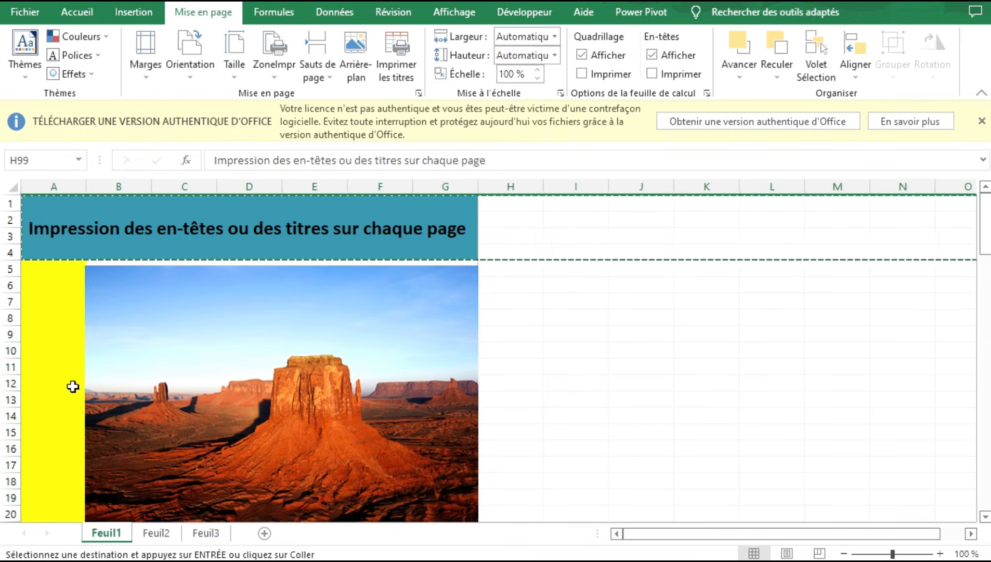